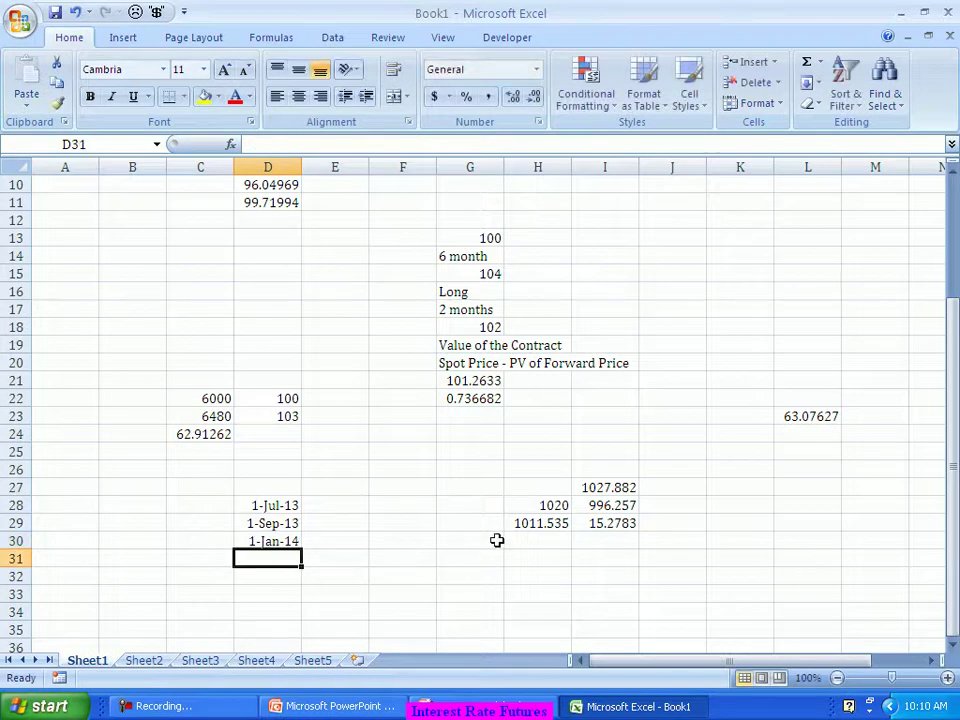
left_click(403, 525)
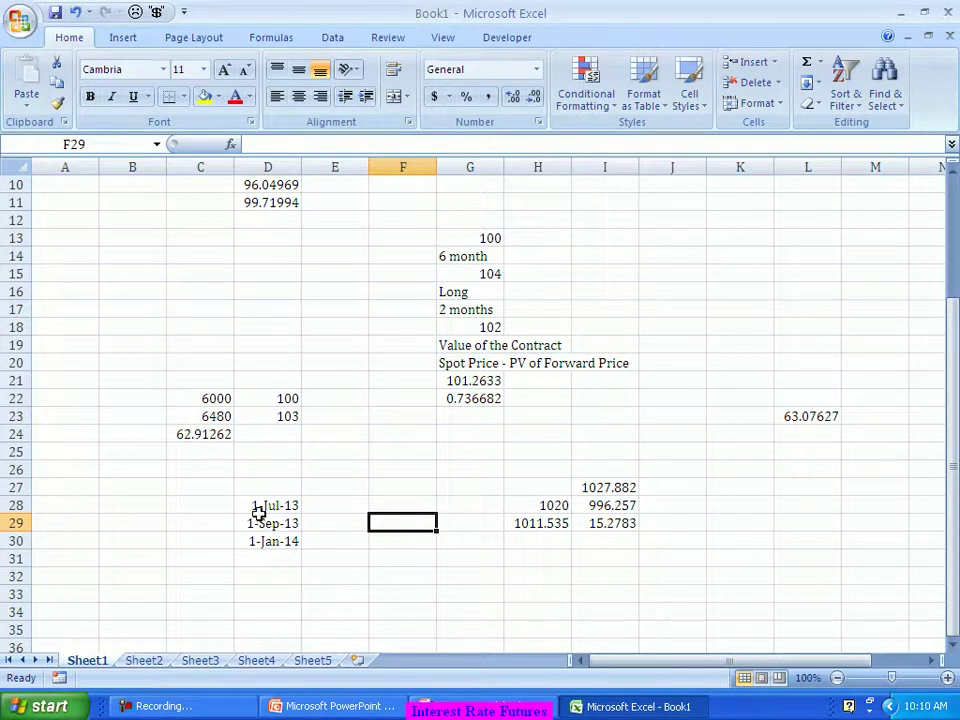
left_click_drag(268, 505, 266, 514)
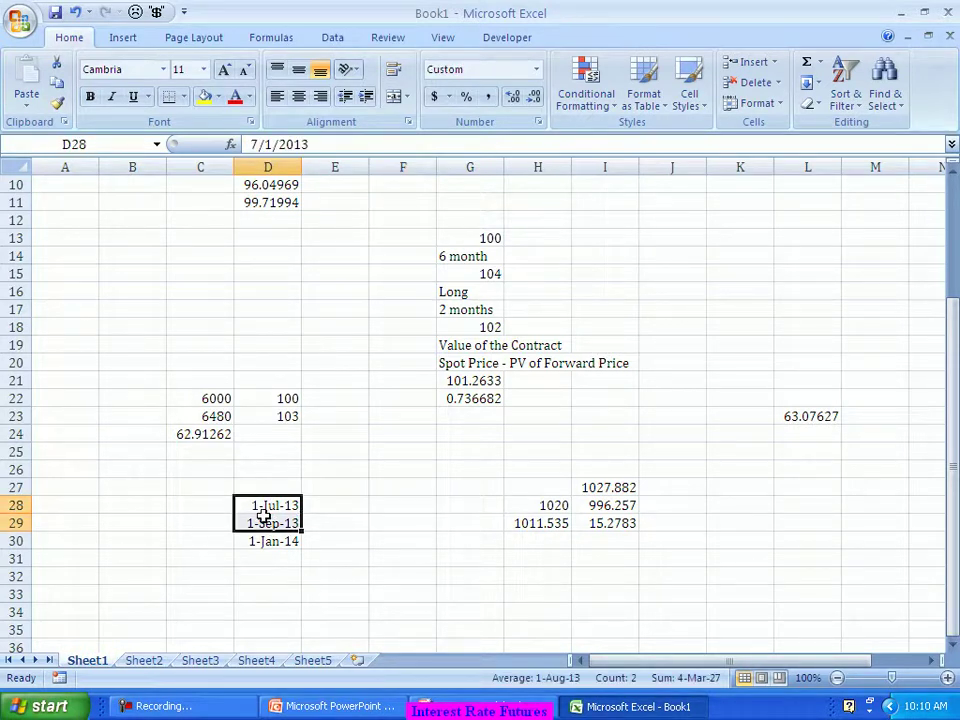
left_click(268, 506)
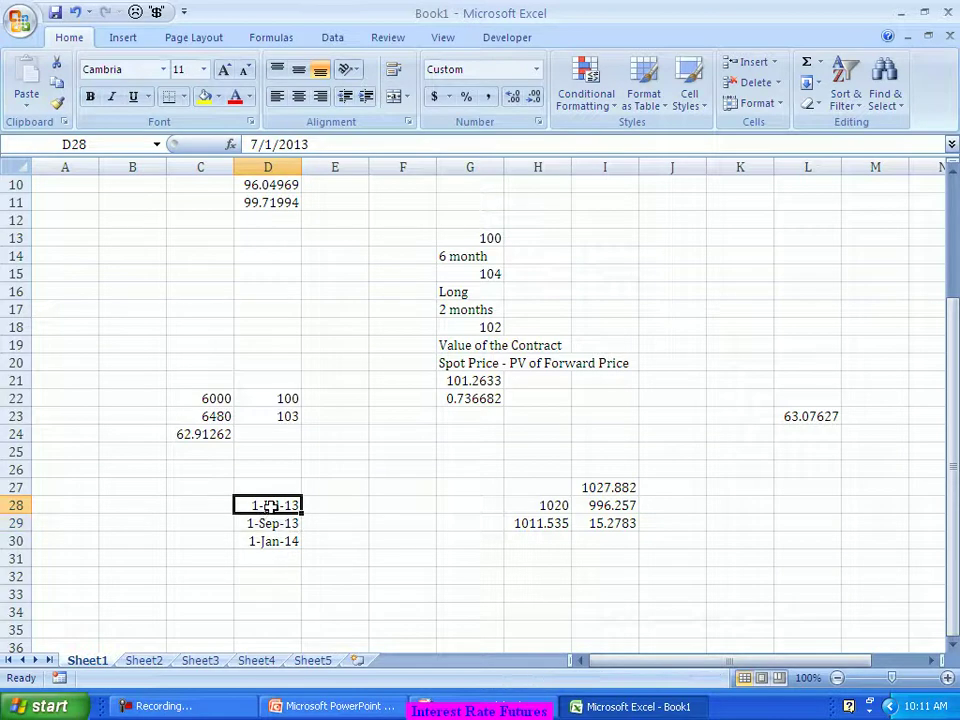
left_click(289, 540, "ctrl")
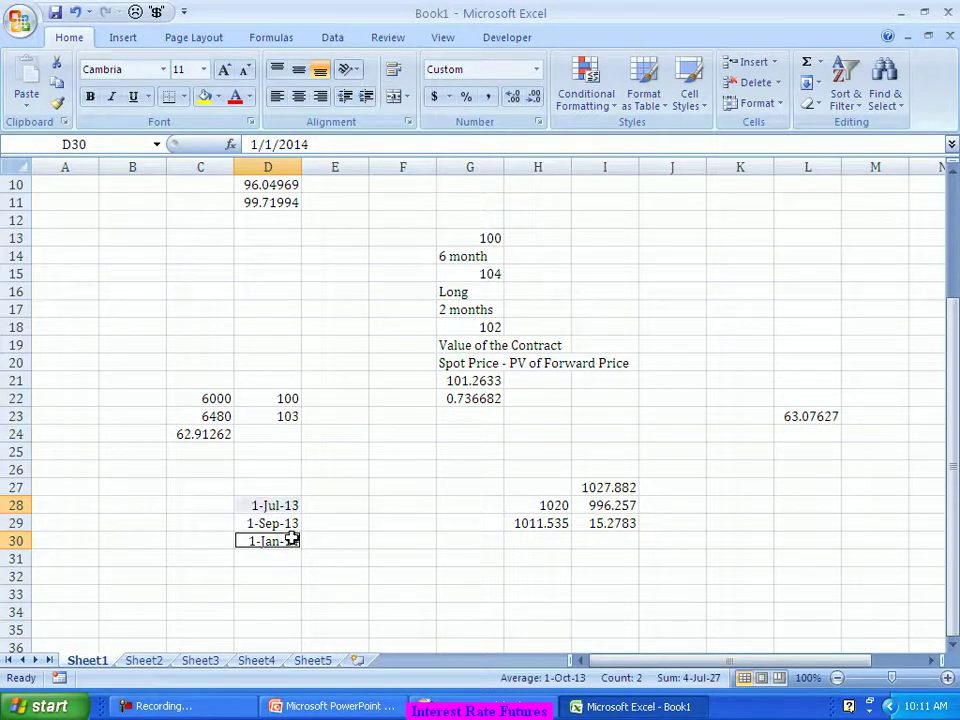
Calculate the Actual/Actual day fraction in cell F29 with the formula =(D29-D28)/(D30-D28)
left_click(380, 520)
type("=(")
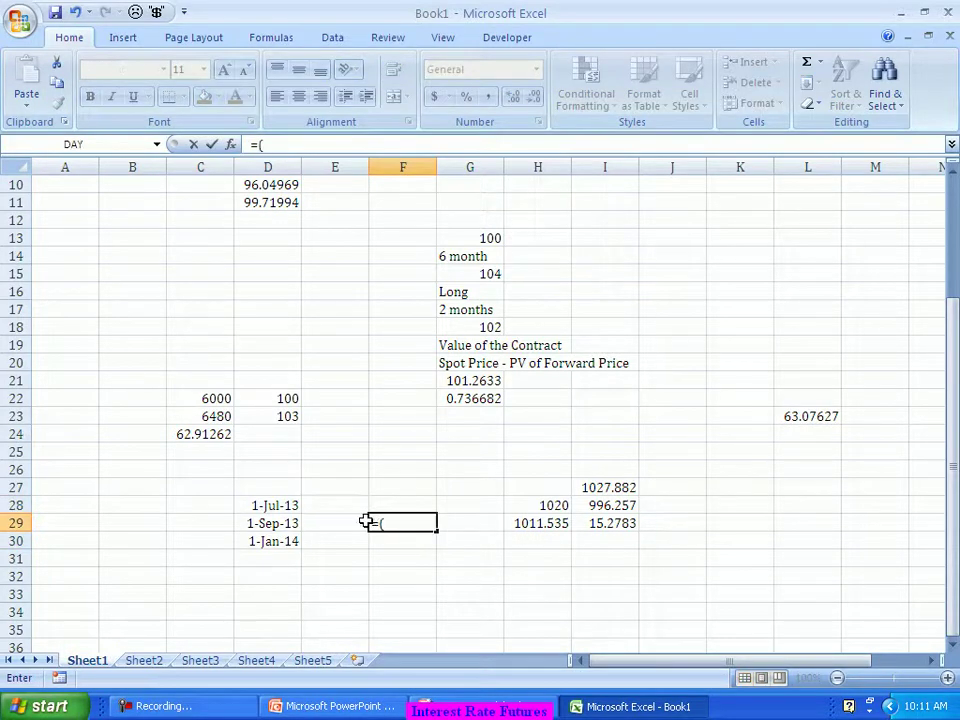
left_click(278, 523)
type("-")
left_click(253, 507)
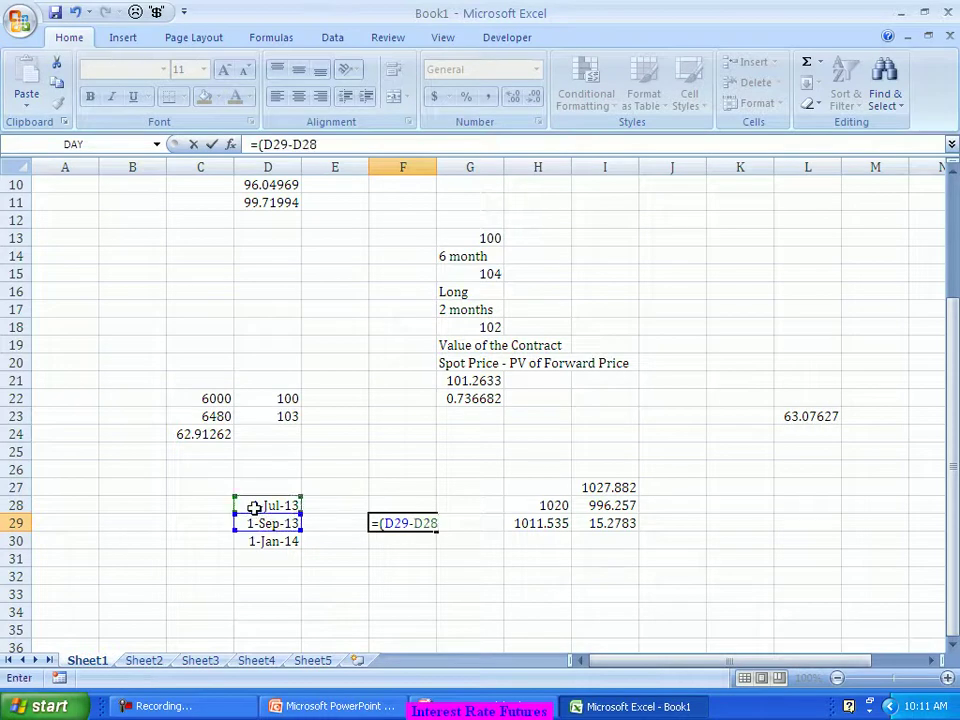
type(")/(")
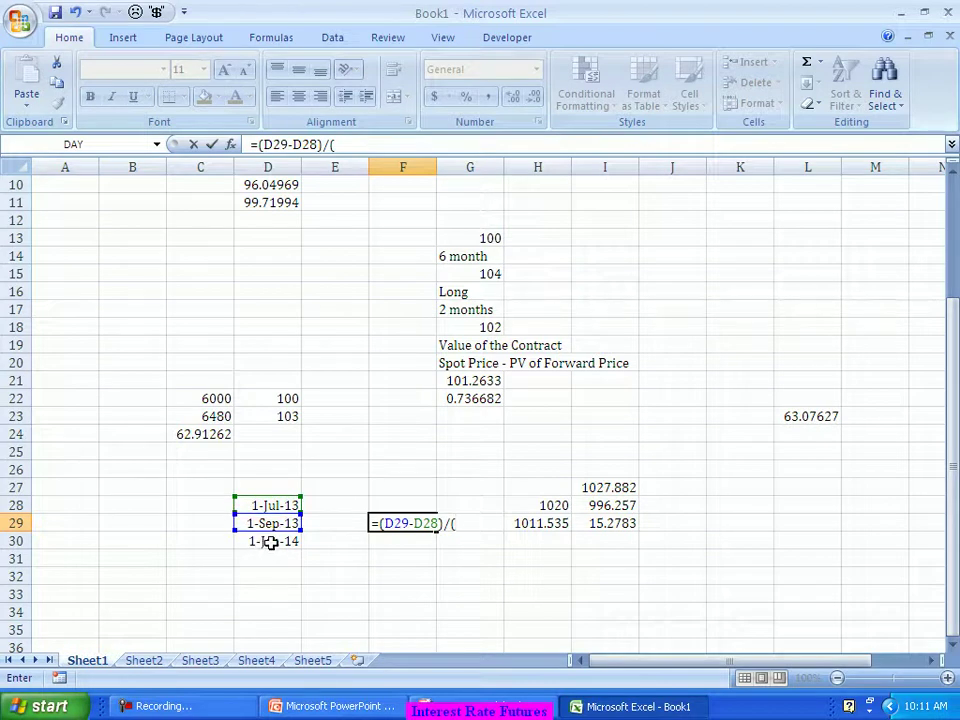
left_click(268, 541)
type("-")
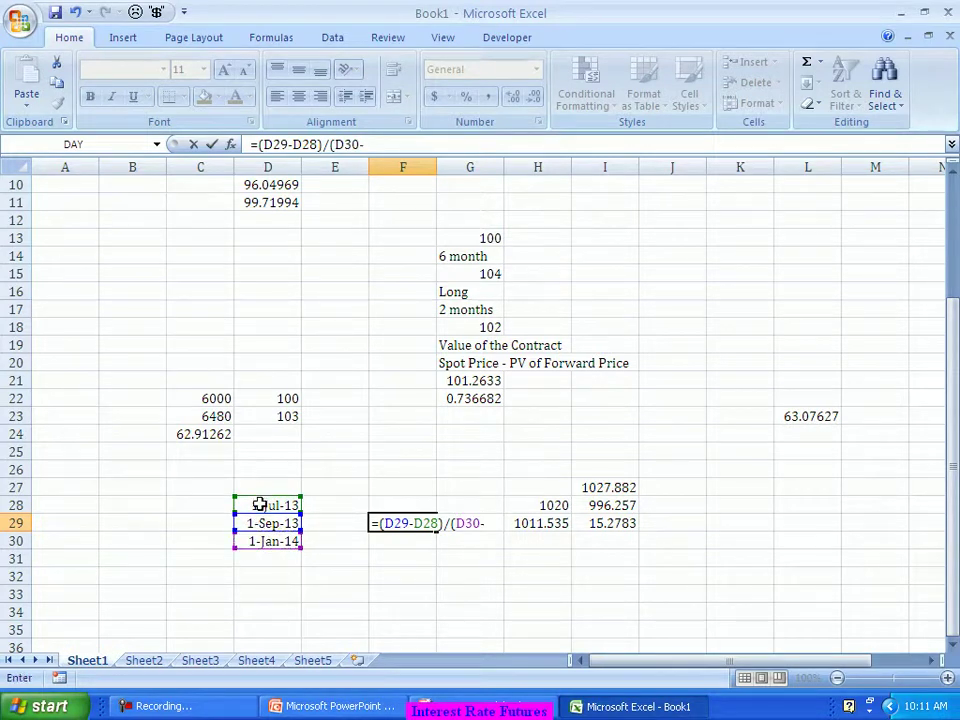
left_click(263, 504)
type(")")
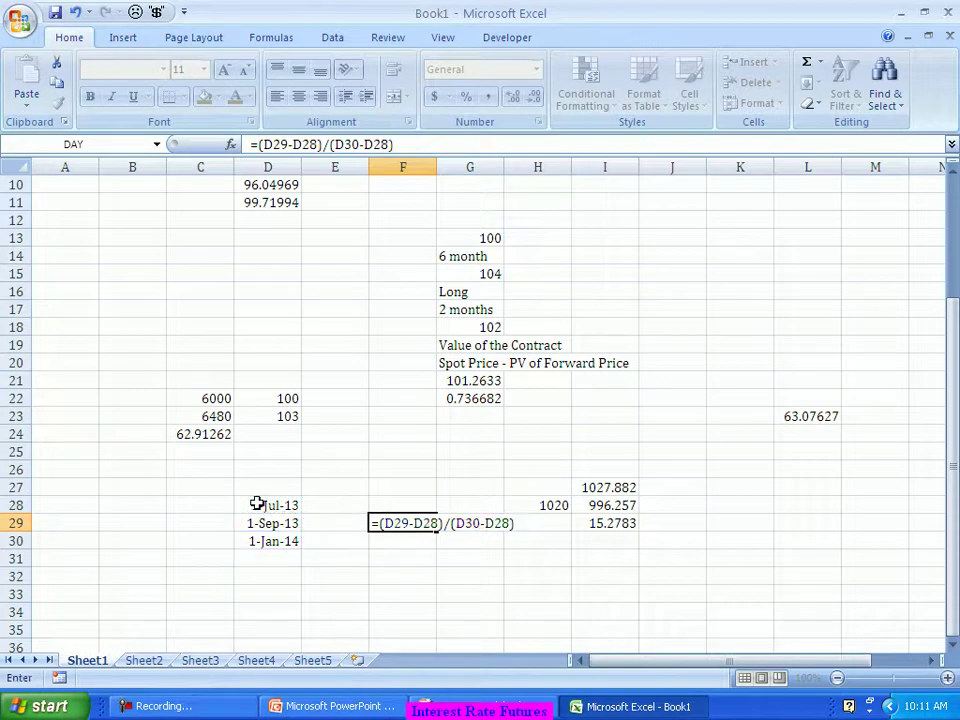
key("Return")
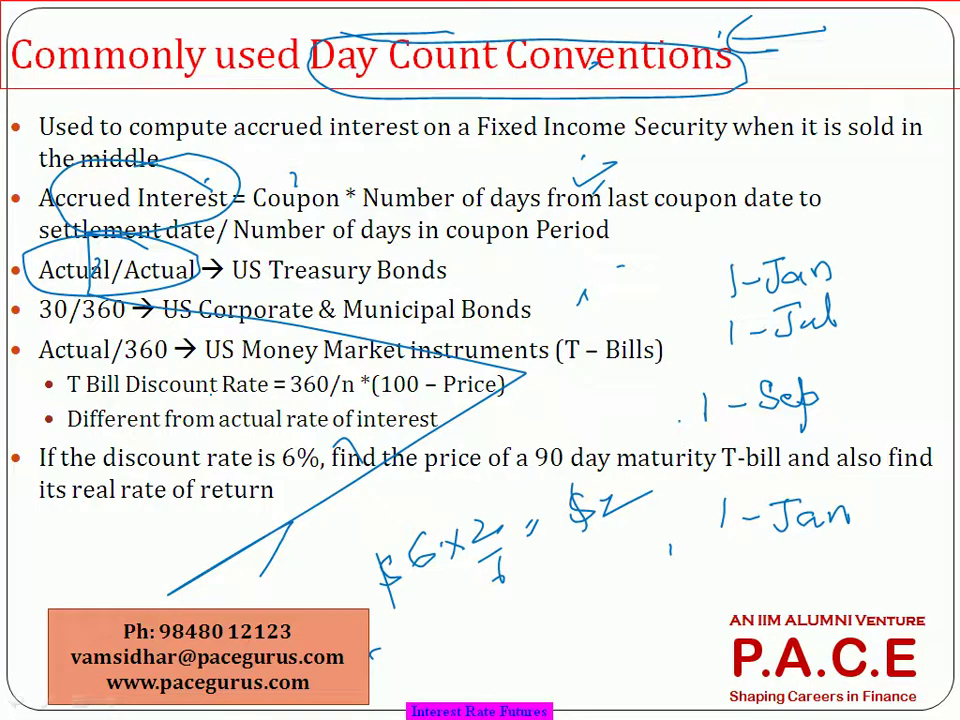
On the Day Count Conventions slide, draw a tick beside US Treasury Bonds and circle the 30/360 convention
left_click_drag(450, 255, 500, 240)
left_click_drag(458, 340, 470, 325)
mouse_move(80, 297)
left_mouse_down()
mouse_move(33, 312)
mouse_move(125, 316)
mouse_move(60, 297)
left_mouse_up()
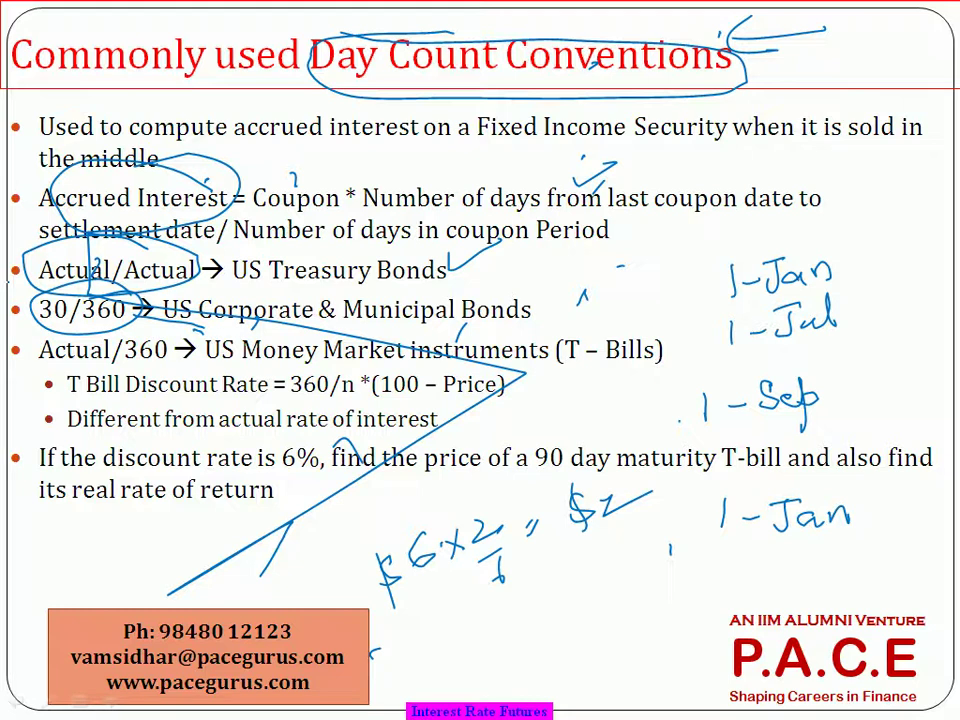
Switch to the Excel workbook and calculate the 30/360 day fraction in cell F30 as =60/180
key("alt+Tab")
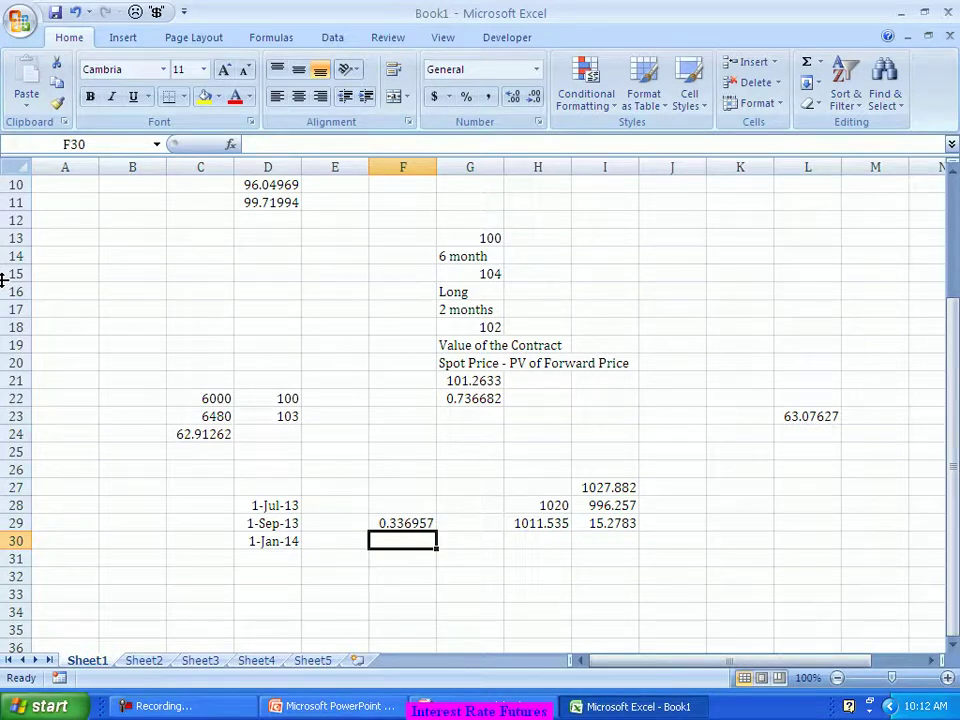
type("=60/180")
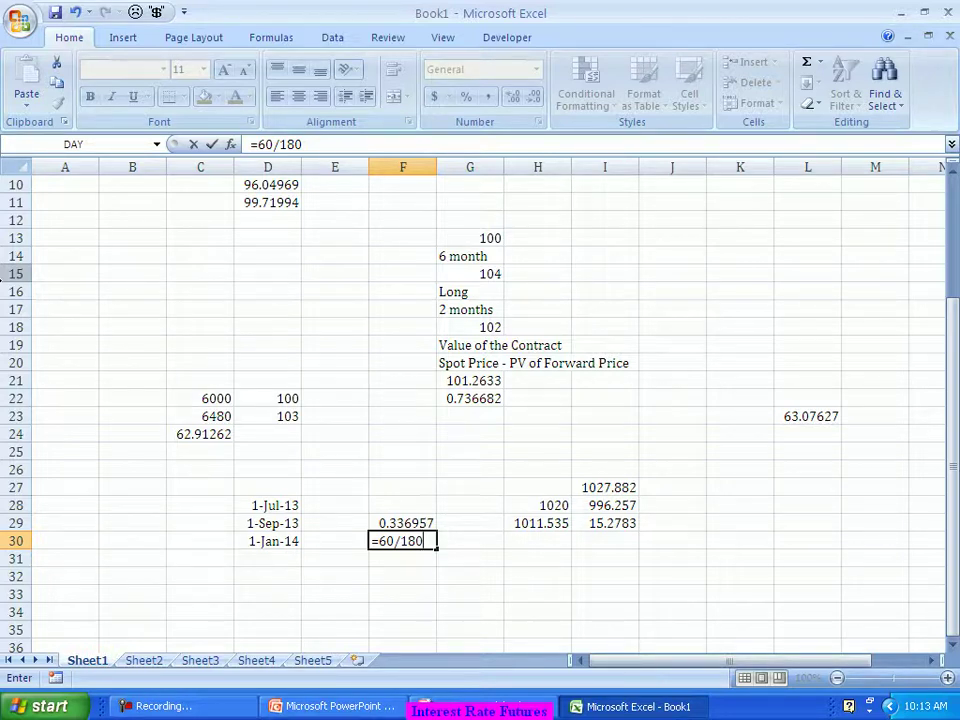
key("Return")
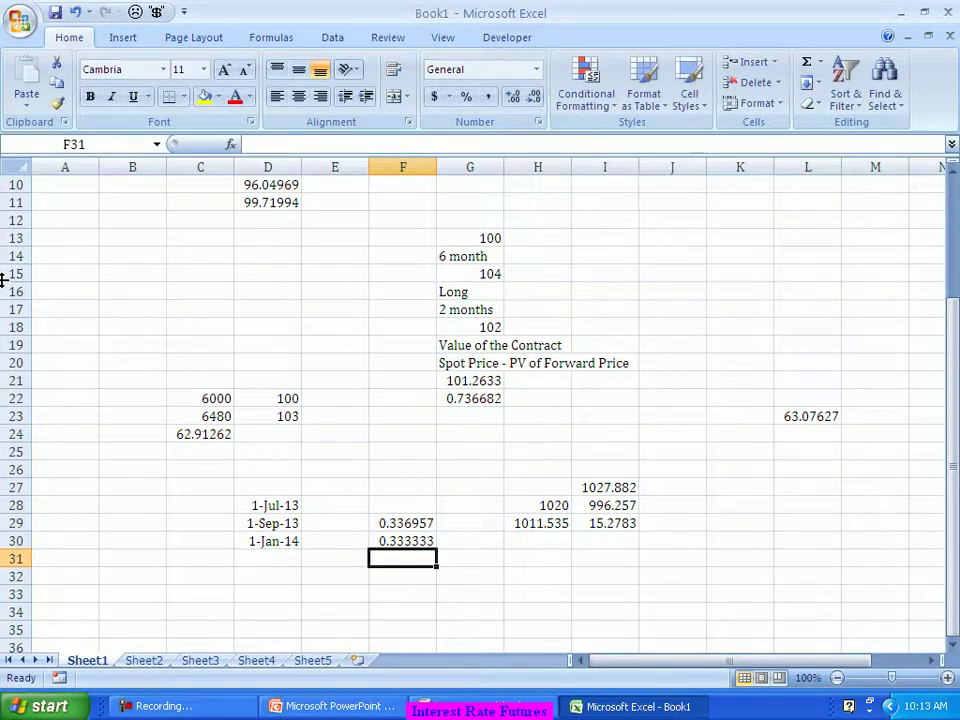
Consult the day count slide, return to the Excel workbook and enter the Actual/360 fraction =(D29-D28)/180 in cell F31
key("alt+Tab")
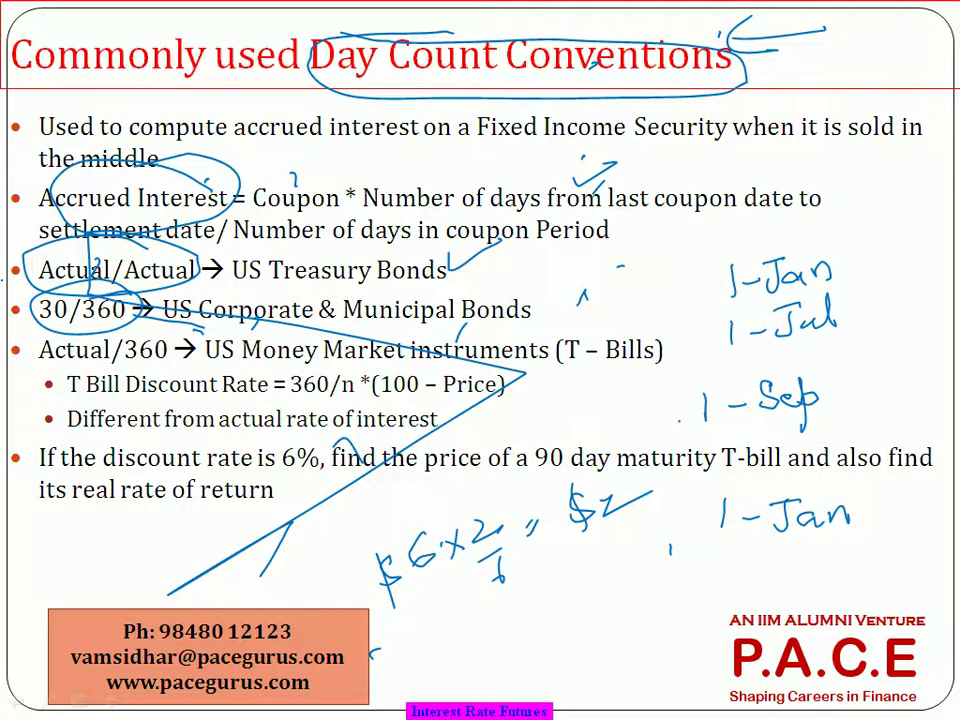
key("alt+Tab")
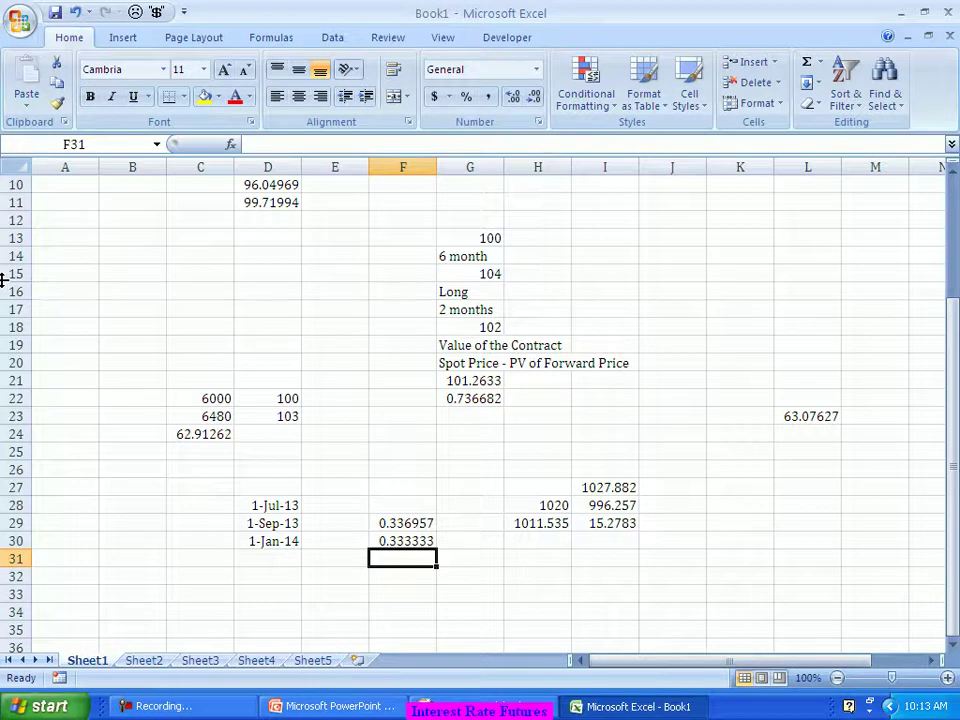
type("=")
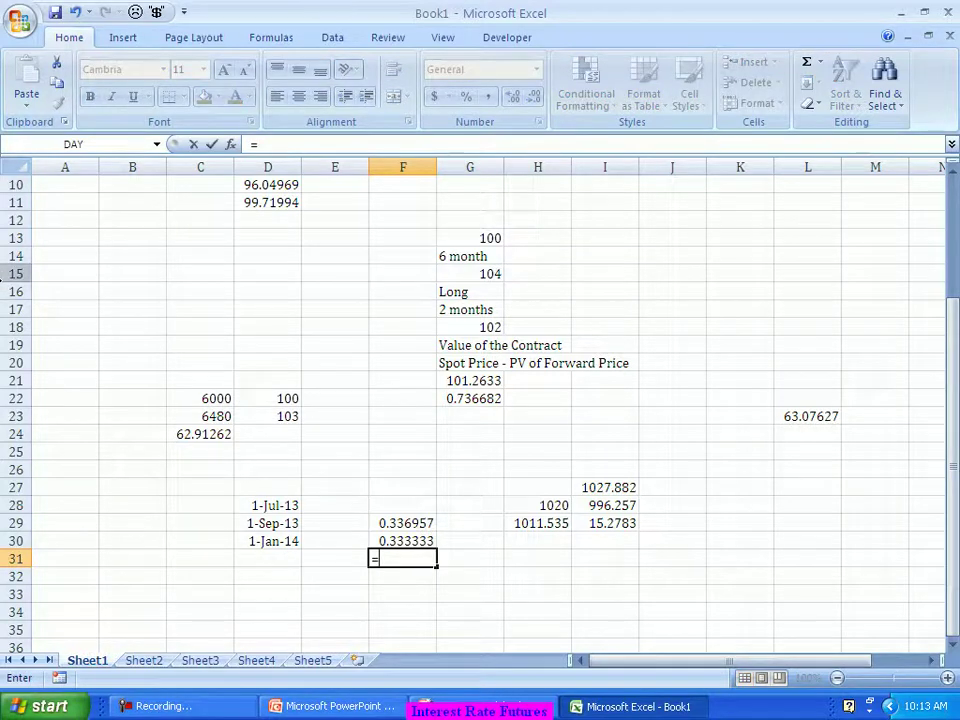
type("(")
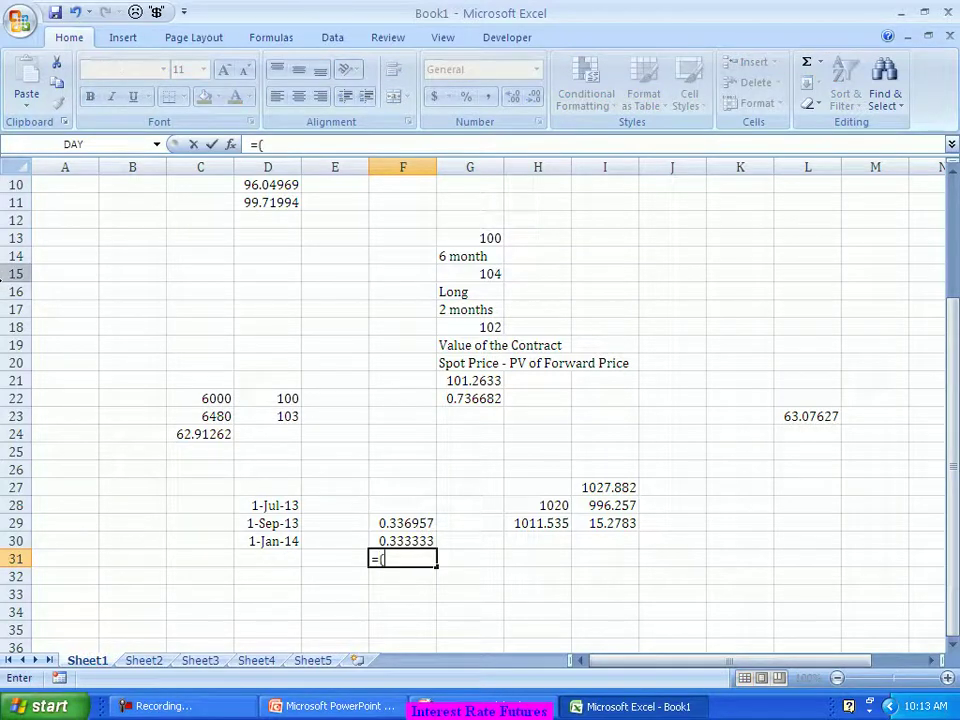
left_click(271, 524)
type("-")
left_click(280, 505)
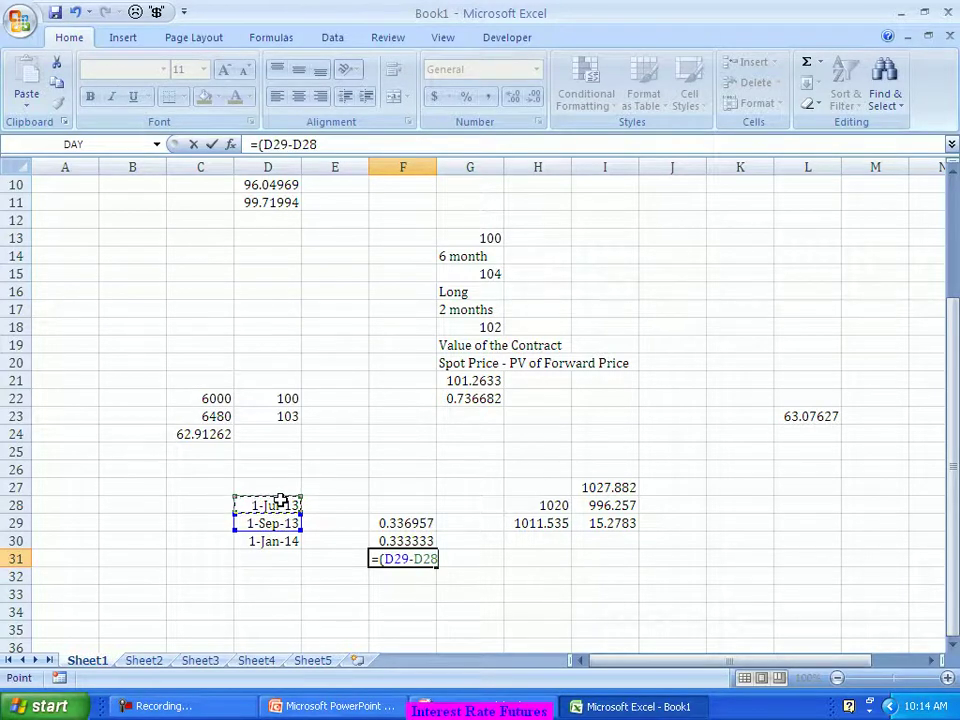
type(")/180")
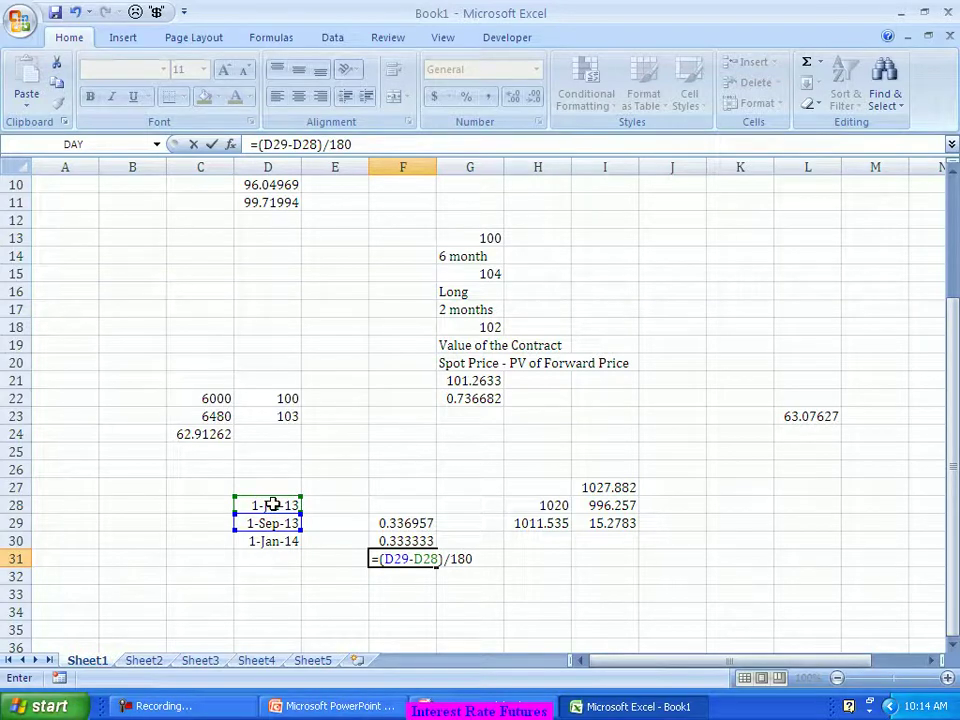
key("Return")
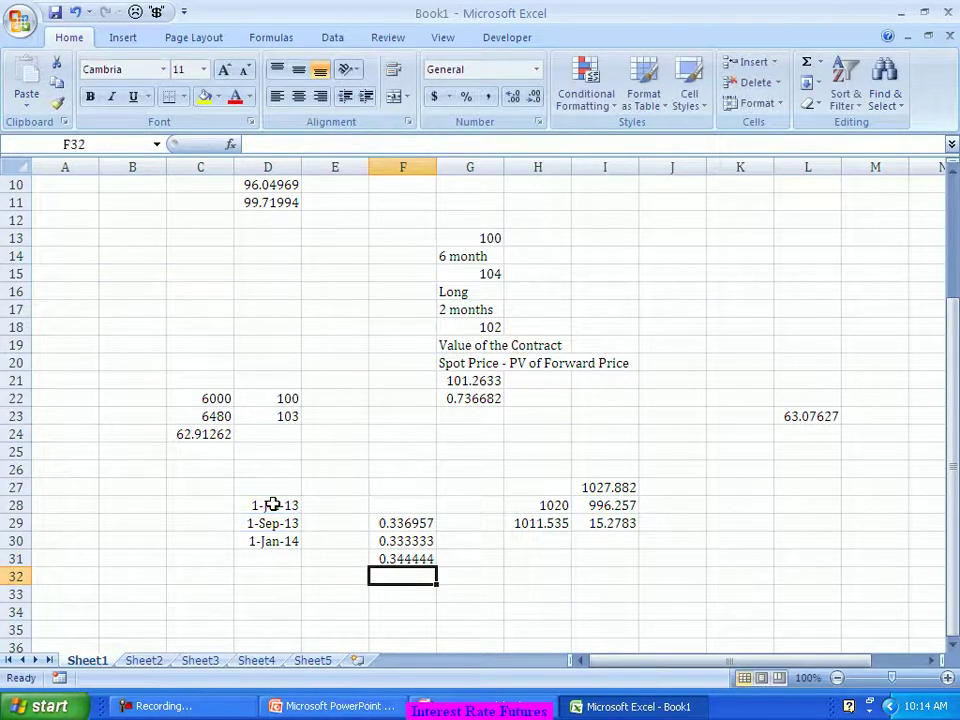